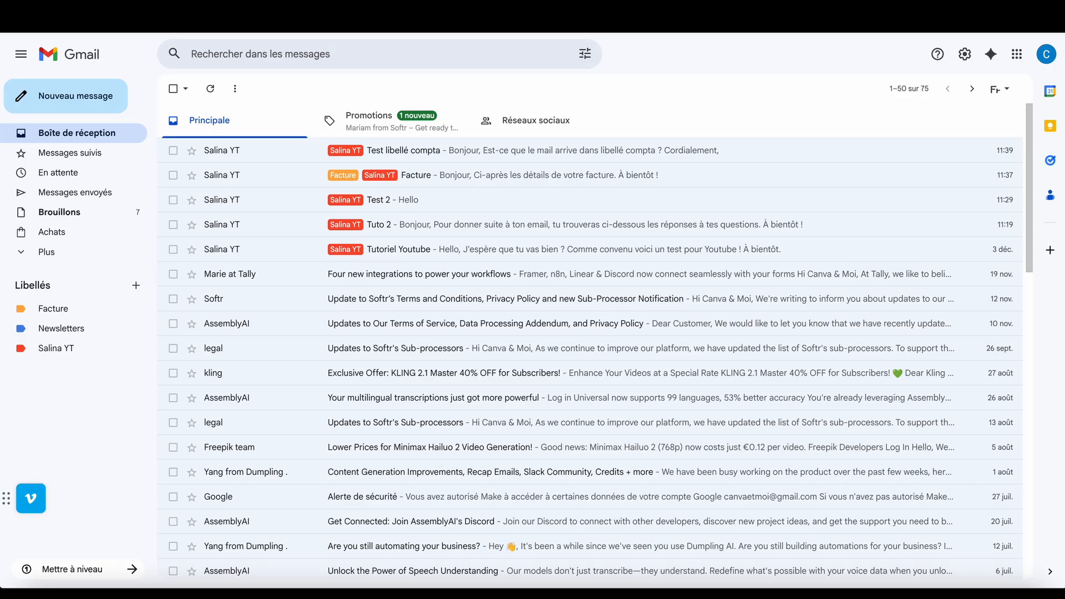
Open Google Forms from Gmail's list of Google apps and create a blank form
{"action": "left_click", "coordinate": [1017, 54]}
{"action": "scroll", "coordinate": [988, 209], "scroll_direction": "down", "scroll_amount": 3}
{"action": "scroll", "coordinate": [986, 204], "scroll_direction": "down", "scroll_amount": 5}
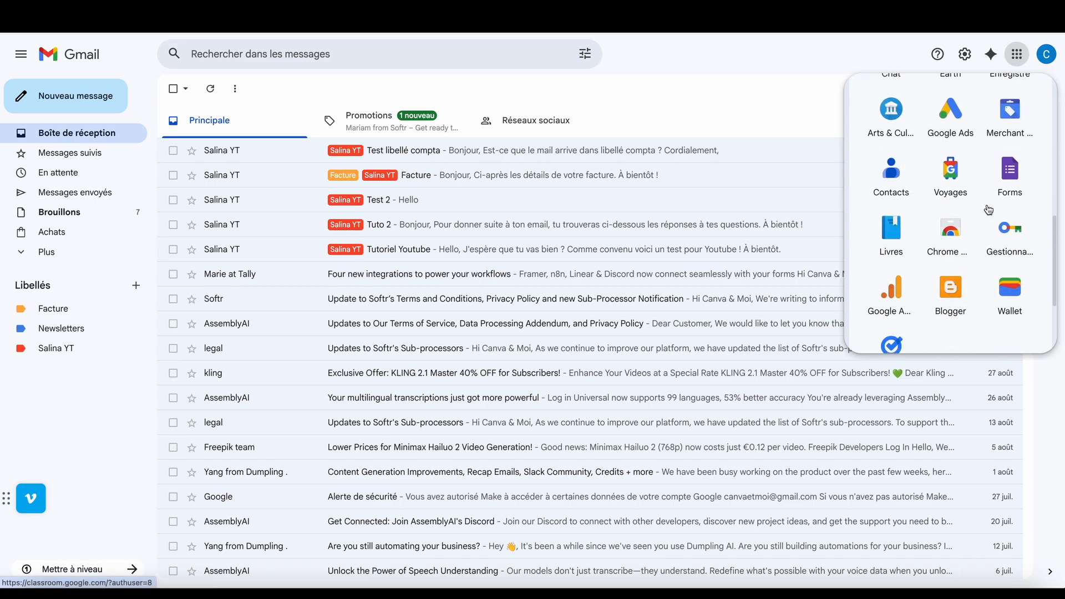
{"action": "left_click", "coordinate": [1011, 174]}
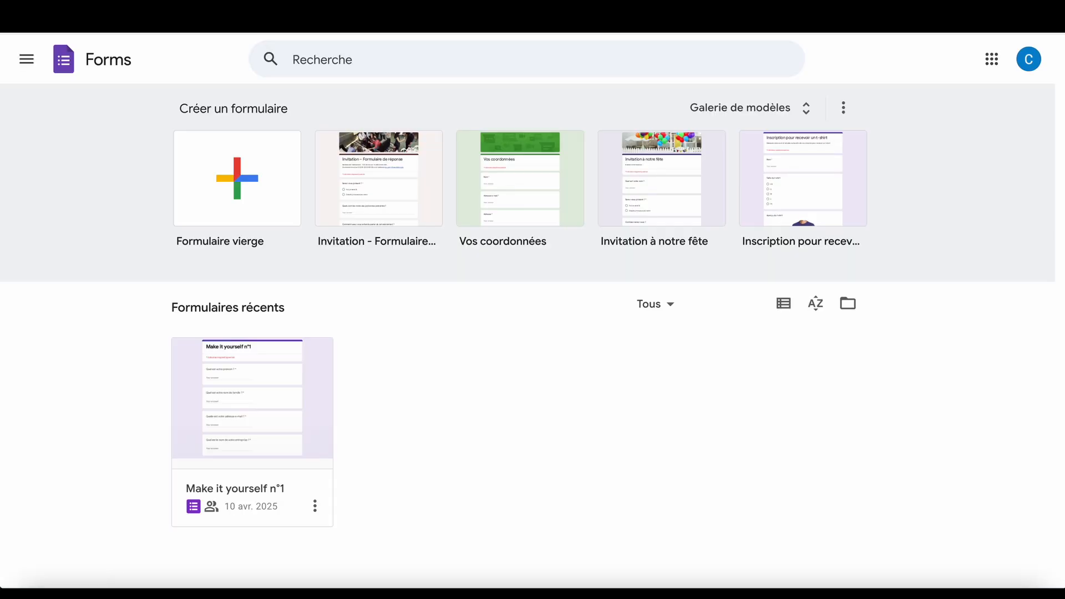
{"action": "left_click", "coordinate": [237, 186]}
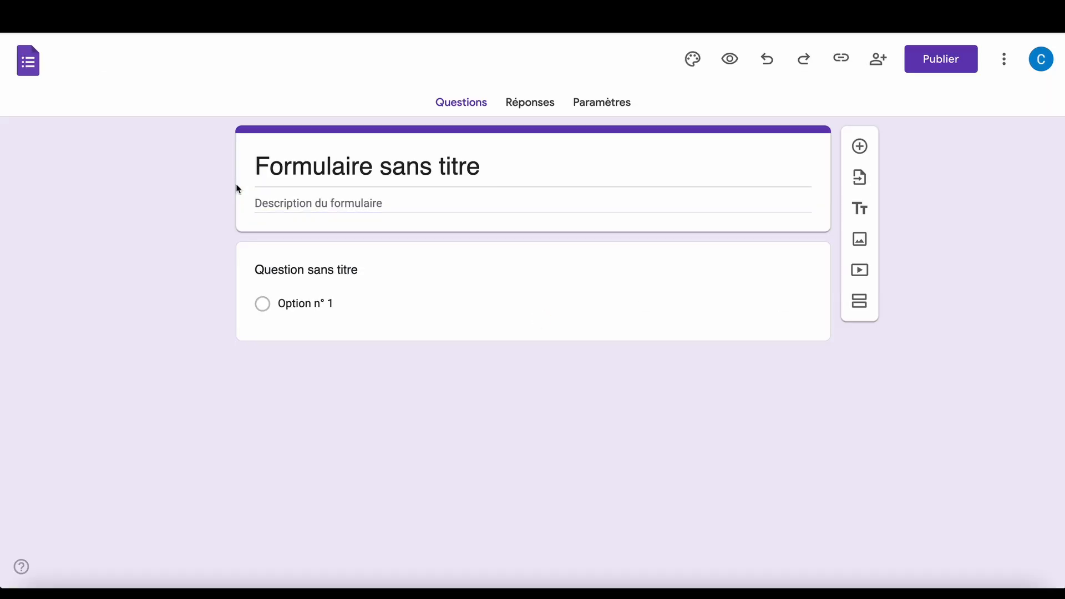
Set the form's title to "Formulaire de contact"
{"action": "left_click", "coordinate": [421, 165]}
{"action": "key", "text": "ctrl+a"}
{"action": "type", "text": "Formulaire de contact"}
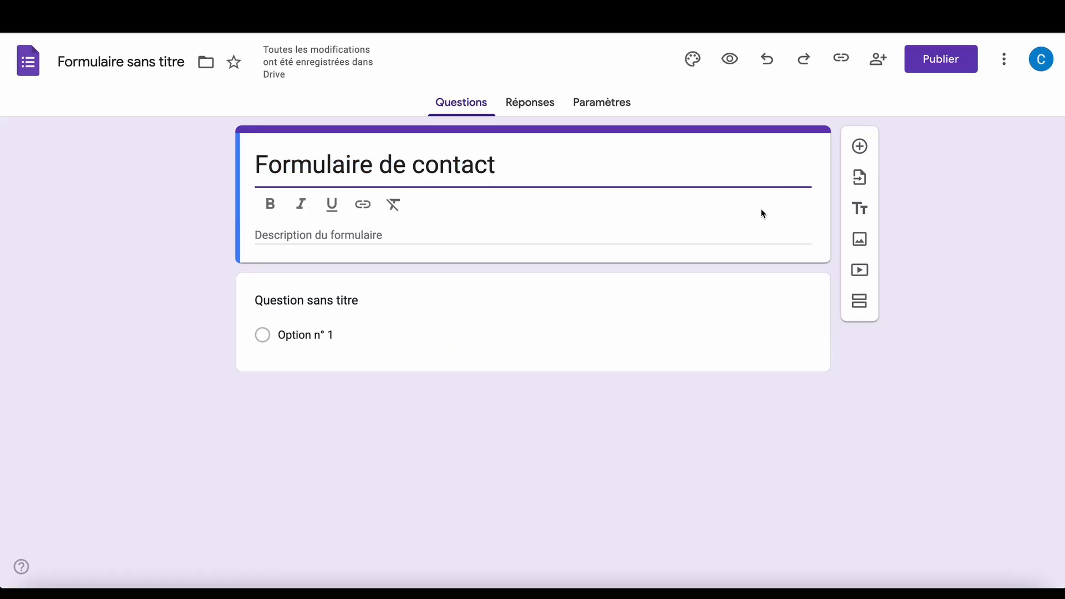
Add a question titled "Nom" and set its type to "Réponse courte"
{"action": "left_click", "coordinate": [862, 152]}
{"action": "type", "text": "Nom"}
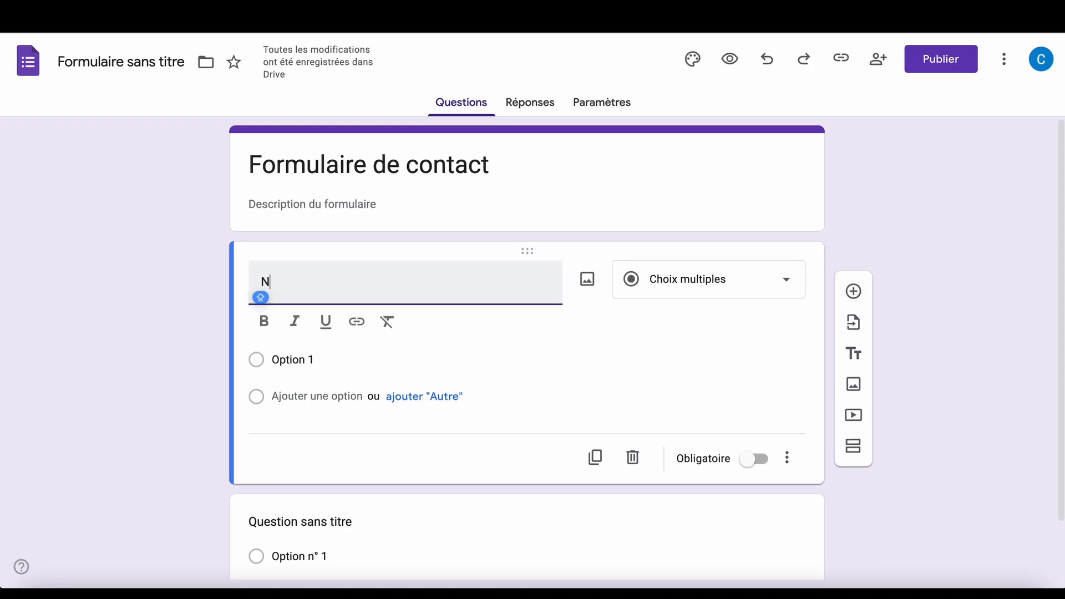
{"action": "left_click", "coordinate": [774, 285]}
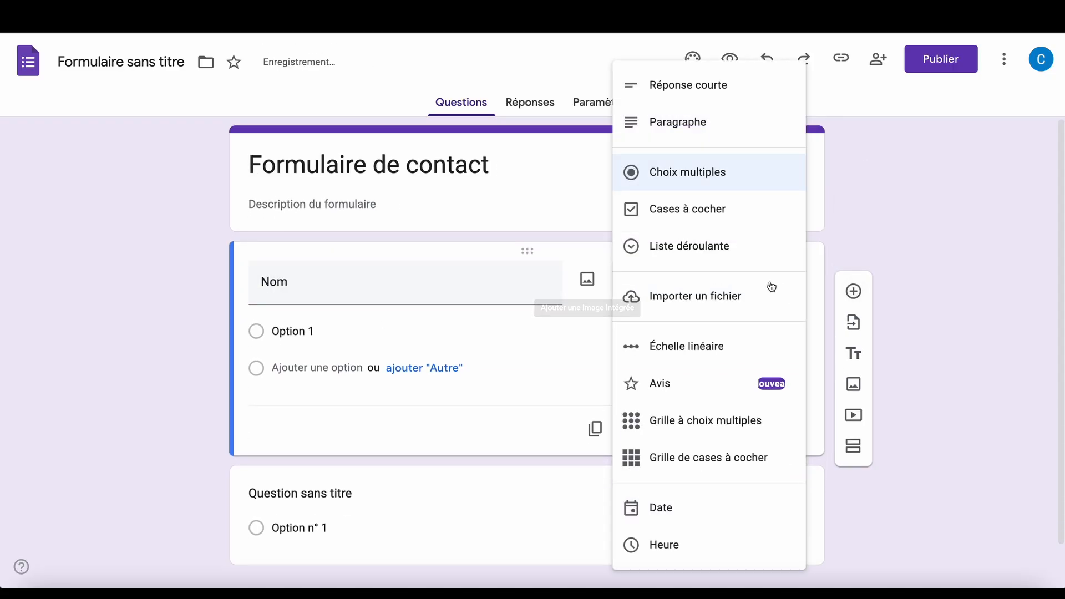
{"action": "left_click", "coordinate": [706, 87]}
Retitle the default untitled question as "Prénom" and add another question below it
{"action": "left_click", "coordinate": [346, 468]}
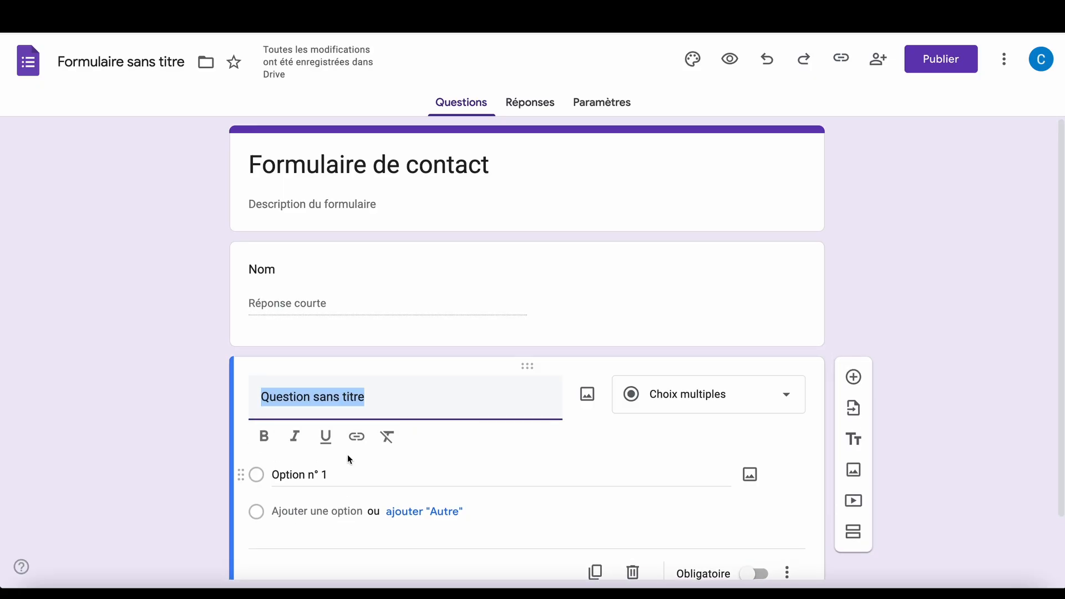
{"action": "type", "text": "Prénom"}
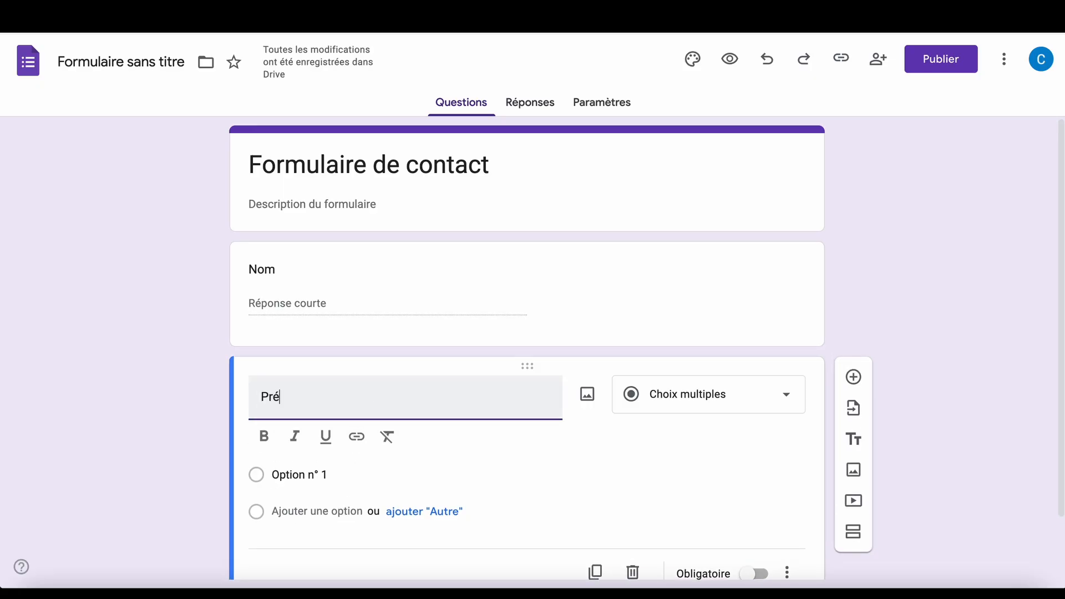
{"action": "left_click", "coordinate": [853, 377]}
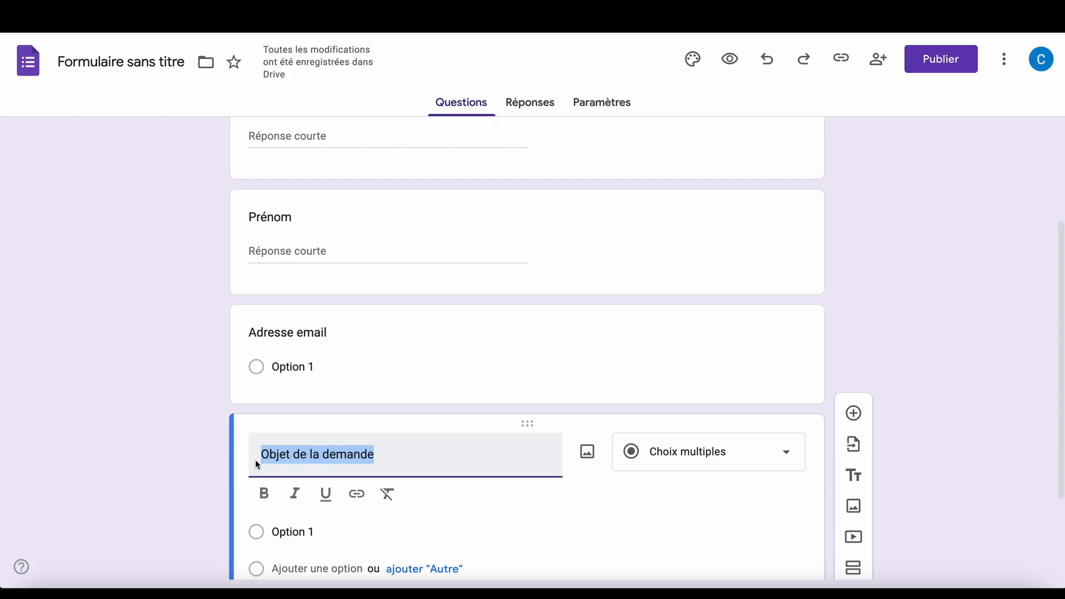
Retitle the "Objet de la demande" question as "Message" and set its type to "Paragraphe"
{"action": "type", "text": "Message"}
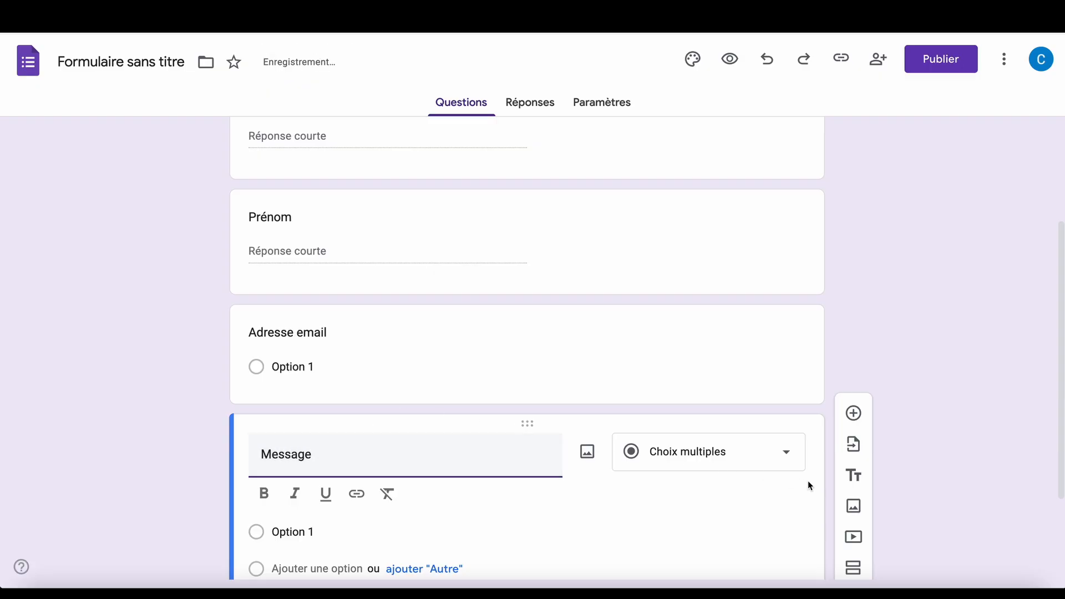
{"action": "left_click", "coordinate": [776, 454]}
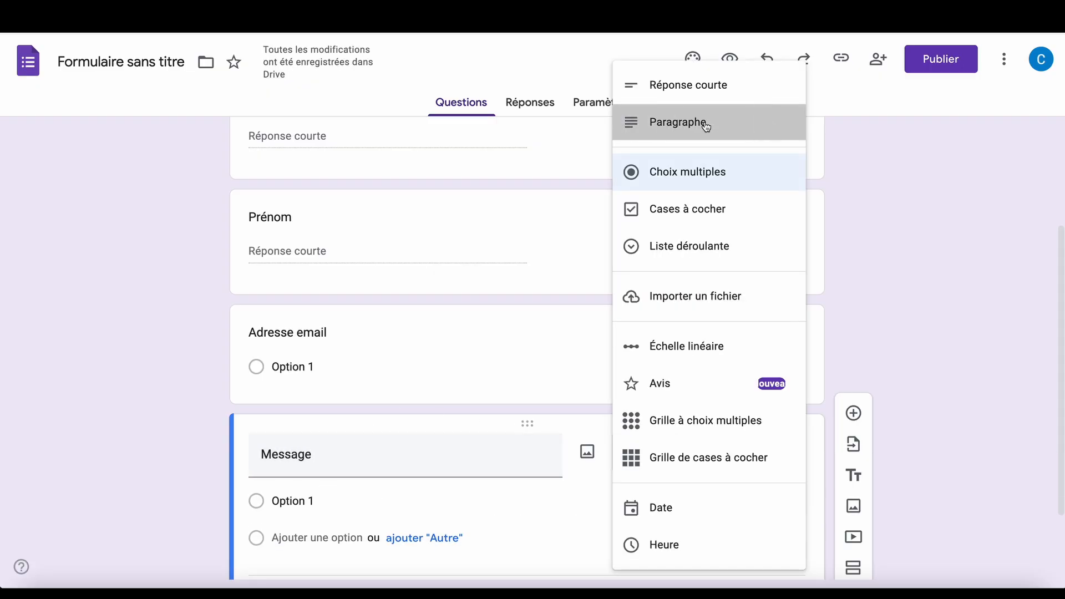
{"action": "left_click", "coordinate": [703, 123]}
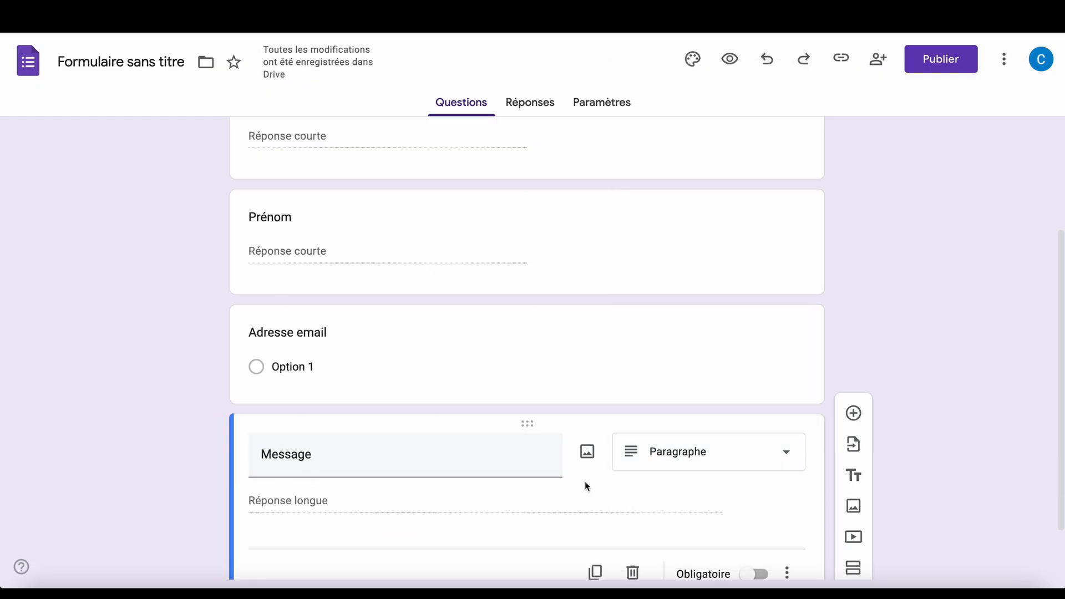
Make the "Nom", "Prénom", "Adresse email" and "Message" questions required
{"action": "scroll", "coordinate": [984, 345], "scroll_direction": "up", "scroll_amount": 5}
{"action": "left_click", "coordinate": [788, 311]}
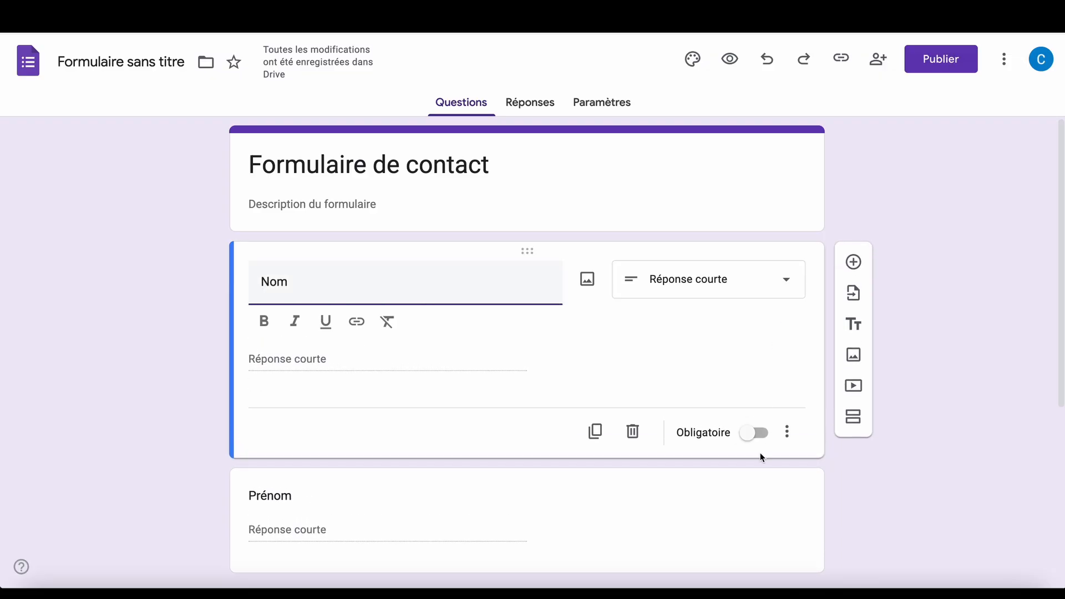
{"action": "left_click", "coordinate": [760, 433]}
{"action": "scroll", "coordinate": [754, 388], "scroll_direction": "down", "scroll_amount": 4}
{"action": "left_click", "coordinate": [745, 306]}
{"action": "left_click", "coordinate": [750, 316]}
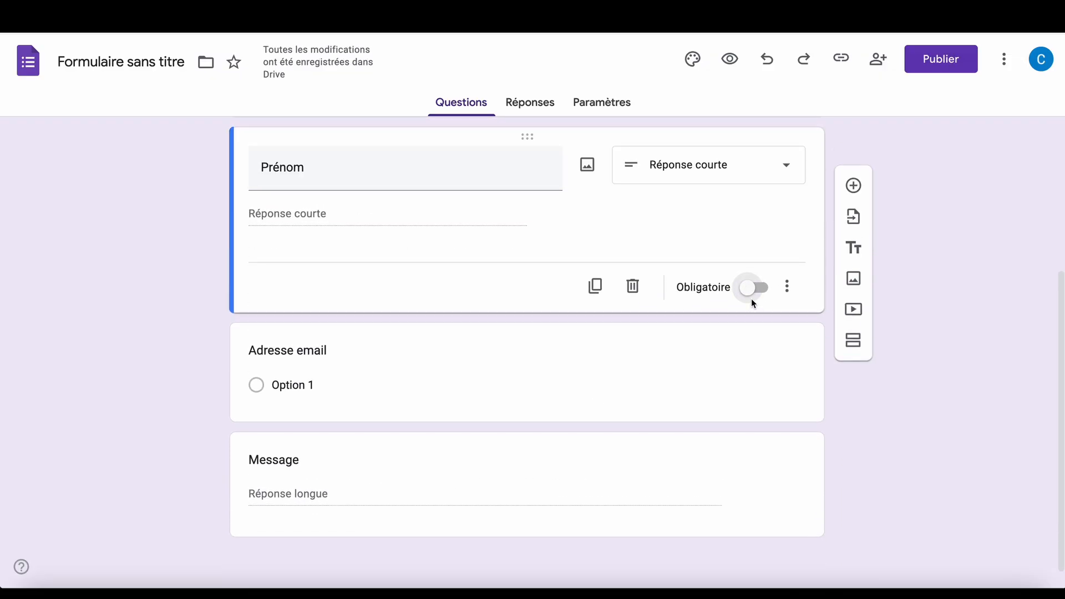
{"action": "left_click", "coordinate": [750, 388]}
{"action": "left_click", "coordinate": [752, 429]}
{"action": "left_click", "coordinate": [754, 532]}
{"action": "left_click", "coordinate": [755, 541]}
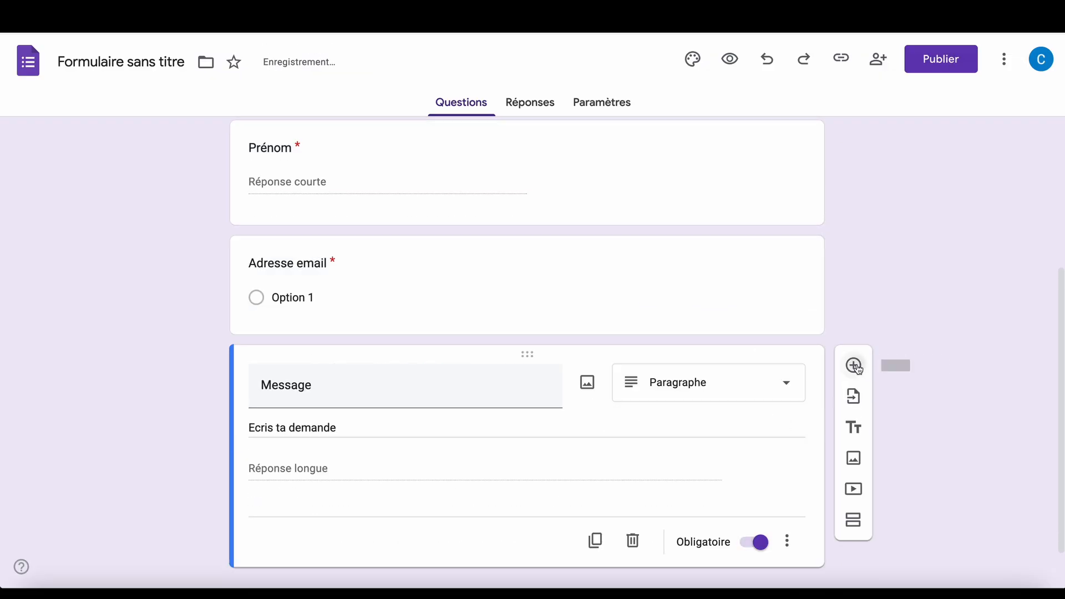
Add a new question and place it between "Adresse email" and "Message"
{"action": "left_click", "coordinate": [852, 364]}
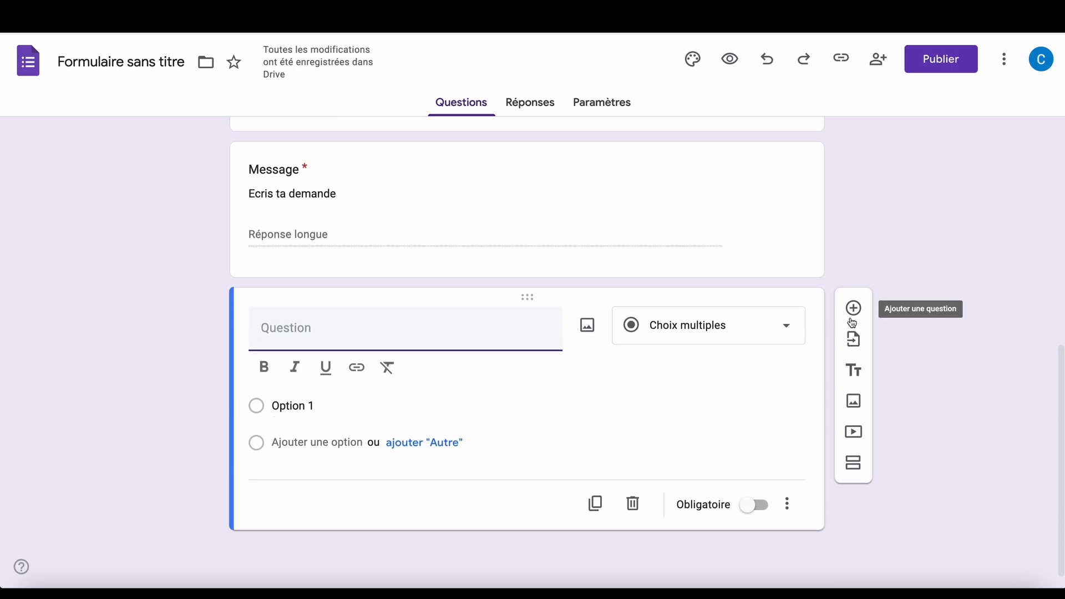
{"action": "left_click_drag", "start_coordinate": [531, 300], "coordinate": [499, 400]}
{"action": "left_click_drag", "start_coordinate": [527, 143], "coordinate": [502, 456]}
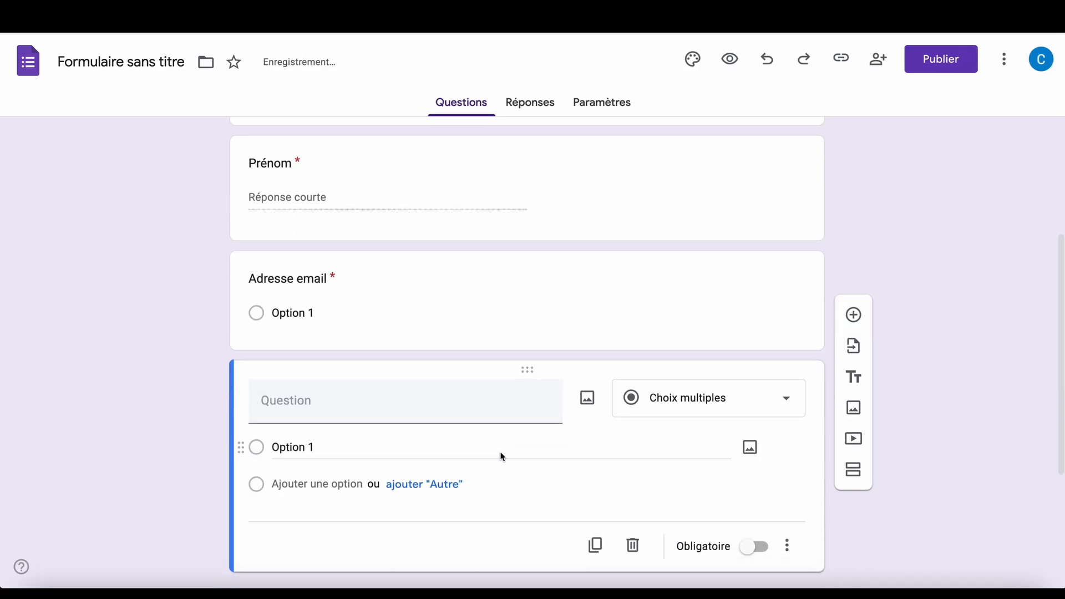
Title the new multiple-choice question "Tu es :" and give it the options "Étudiant(e)", "Salarié(e)" and "Freelance"
{"action": "left_click", "coordinate": [786, 345]}
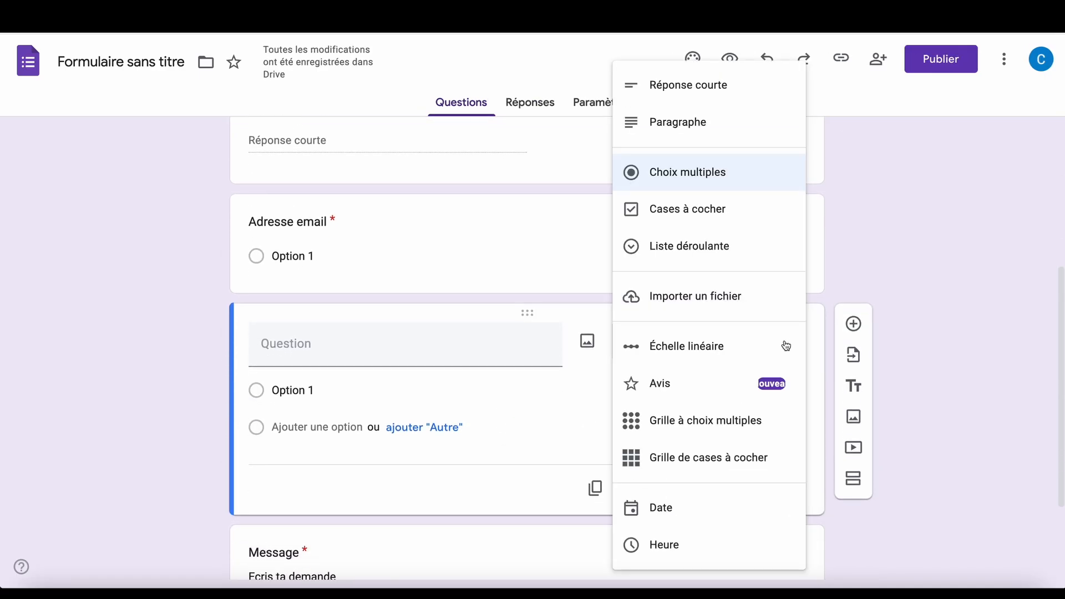
{"action": "left_click", "coordinate": [346, 362]}
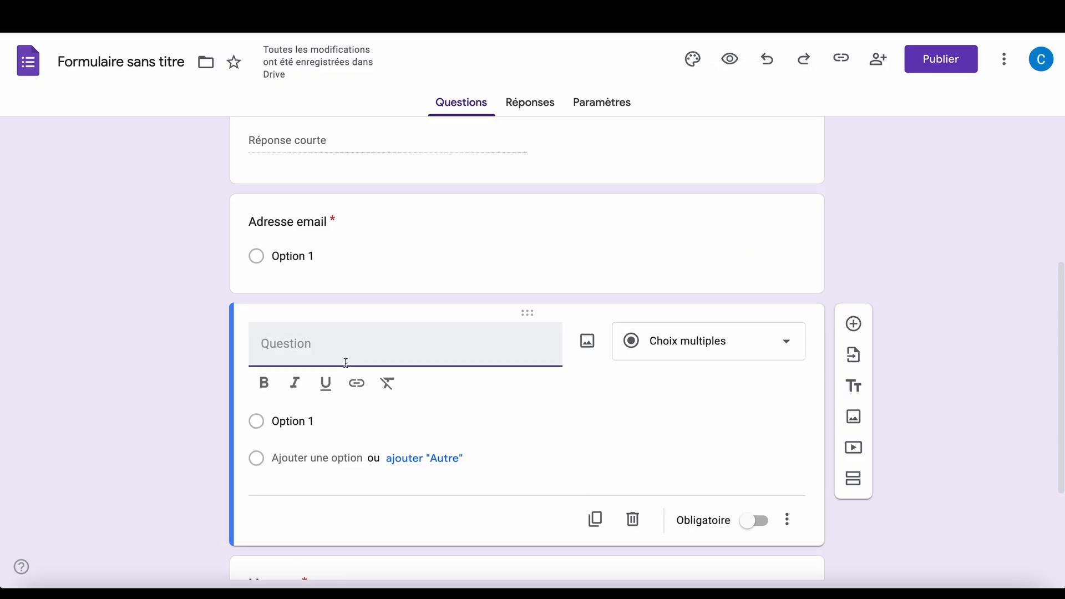
{"action": "type", "text": "Tu es : Étudiant(e) Salarié(e) Freelance"}
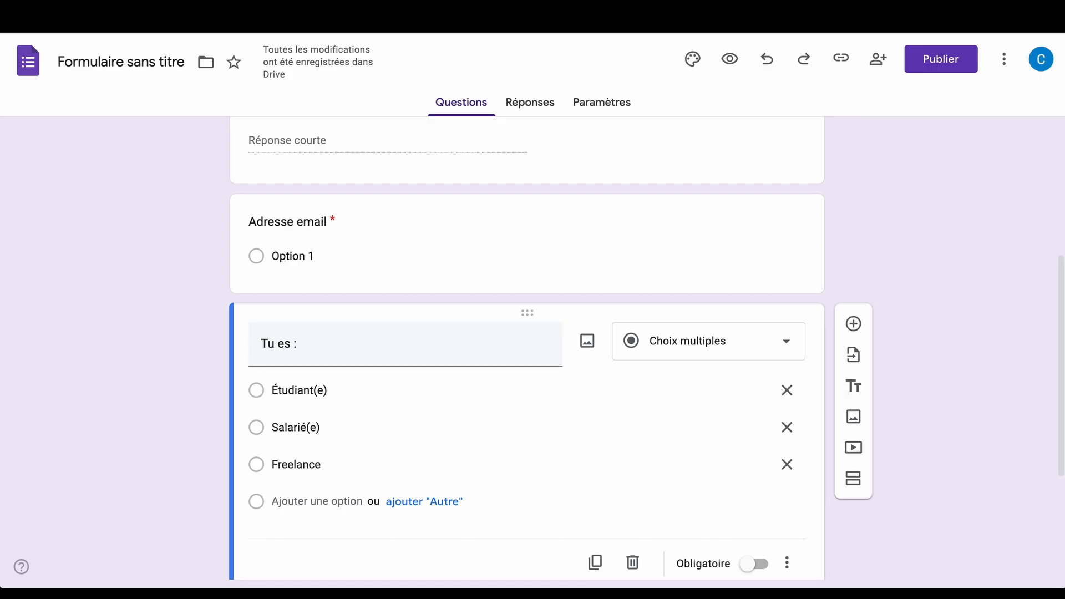
Link the form's responses to a new spreadsheet and preview the form
{"action": "scroll", "coordinate": [566, 214], "scroll_direction": "up", "scroll_amount": 5}
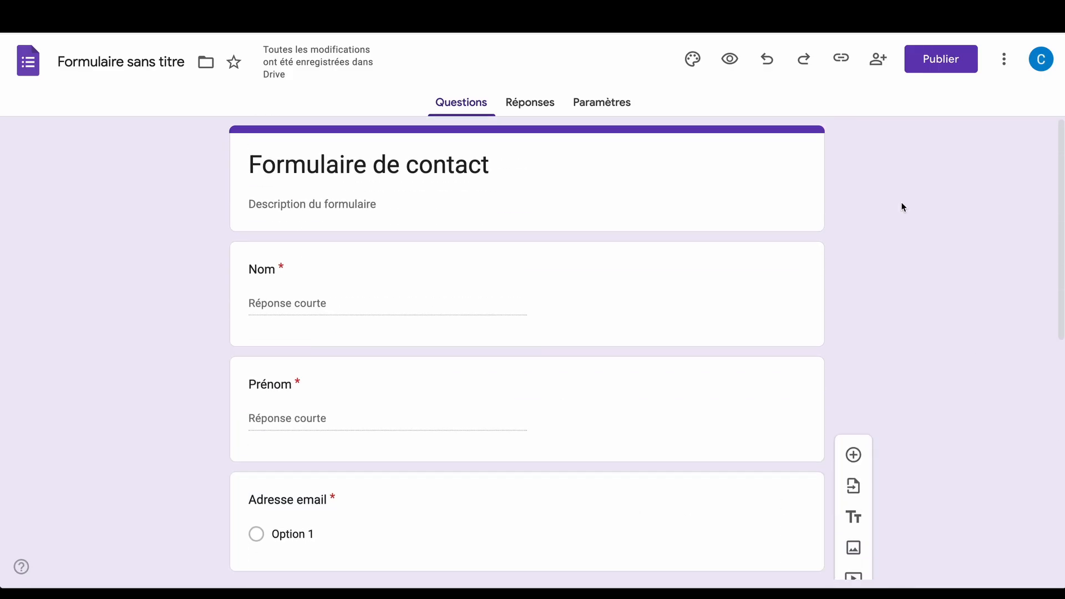
{"action": "left_click", "coordinate": [525, 107]}
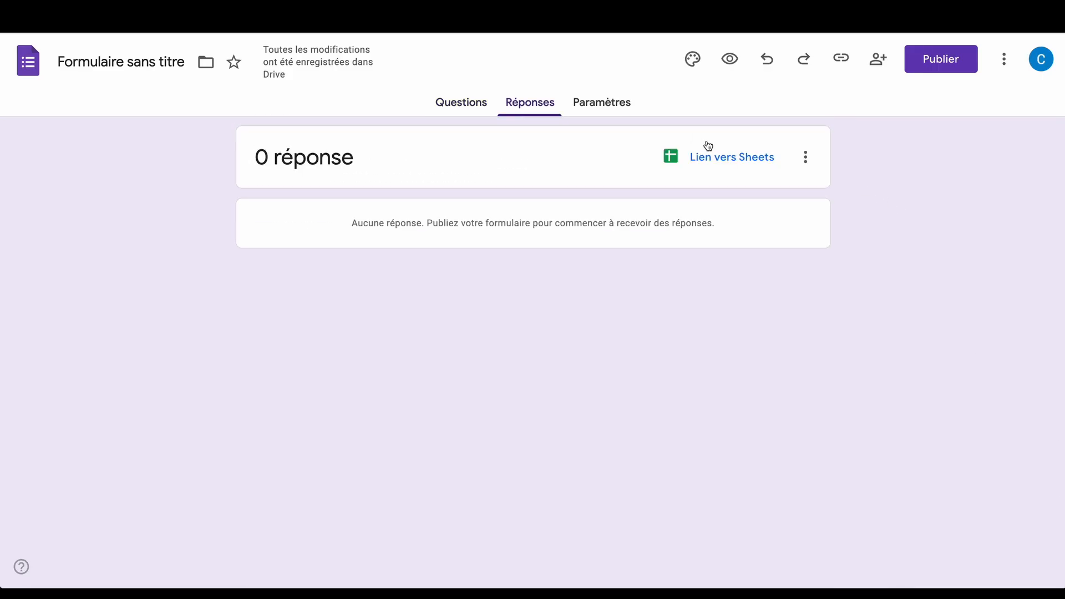
{"action": "left_click", "coordinate": [751, 162]}
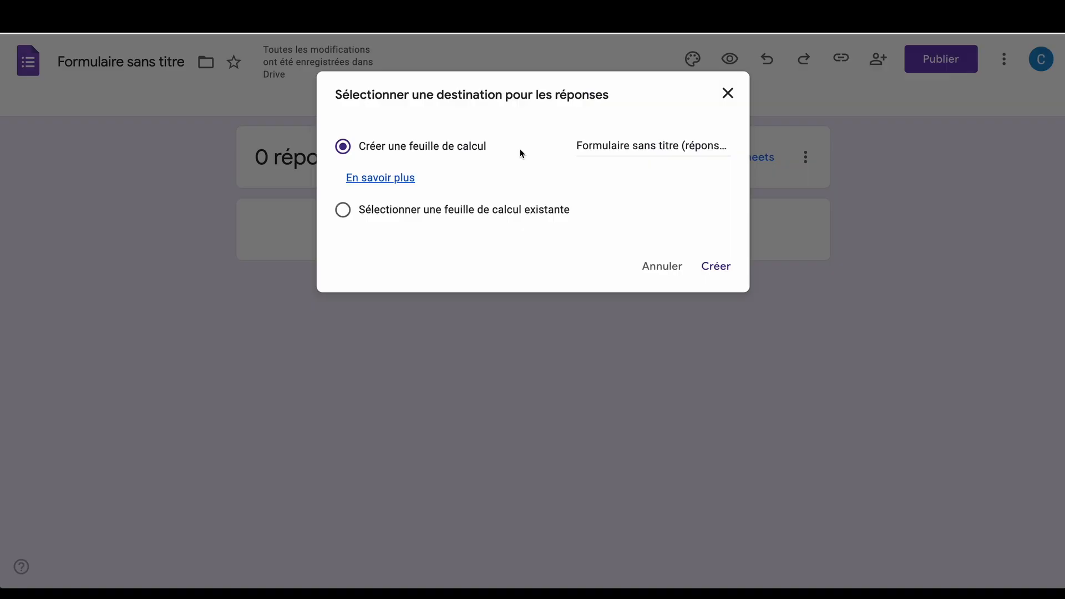
{"action": "left_click", "coordinate": [715, 267]}
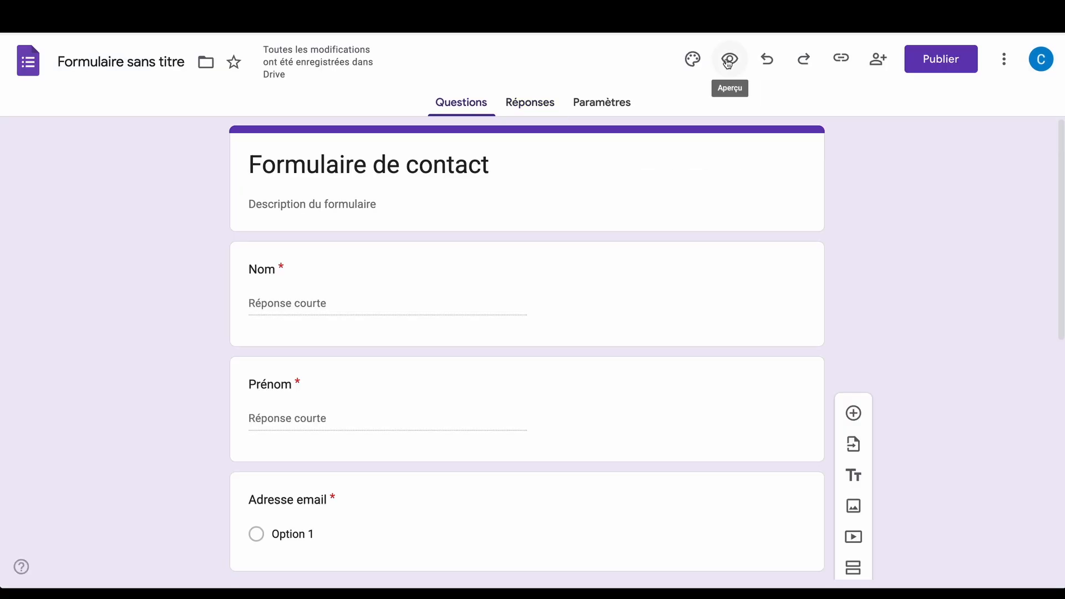
{"action": "left_click", "coordinate": [729, 60]}
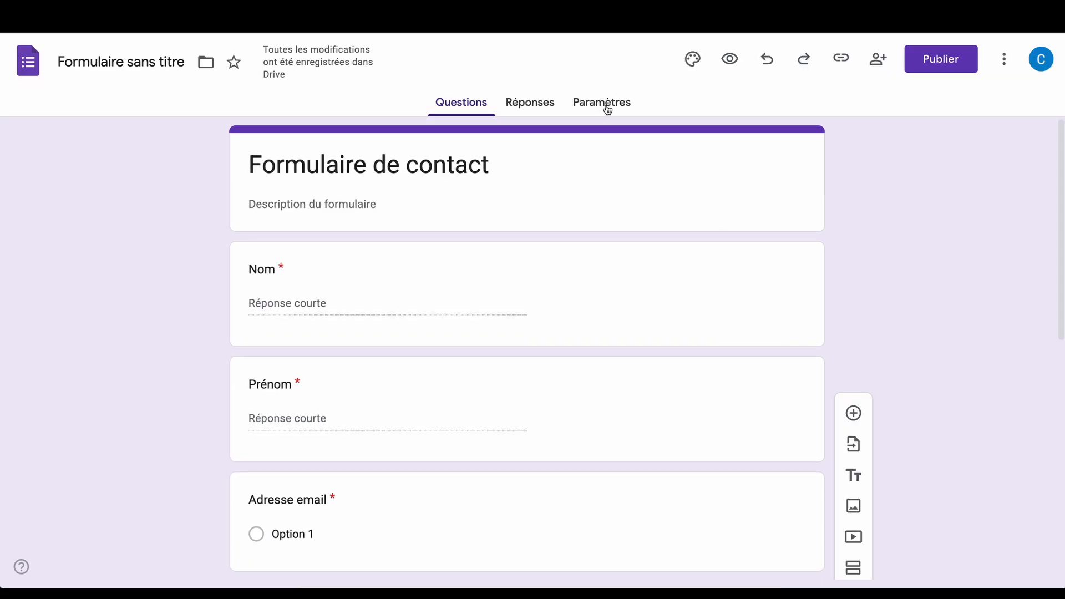
Set e-mail address collection to "Informations saisies par le participant" in the form's response settings and check the question list
{"action": "left_click", "coordinate": [604, 106]}
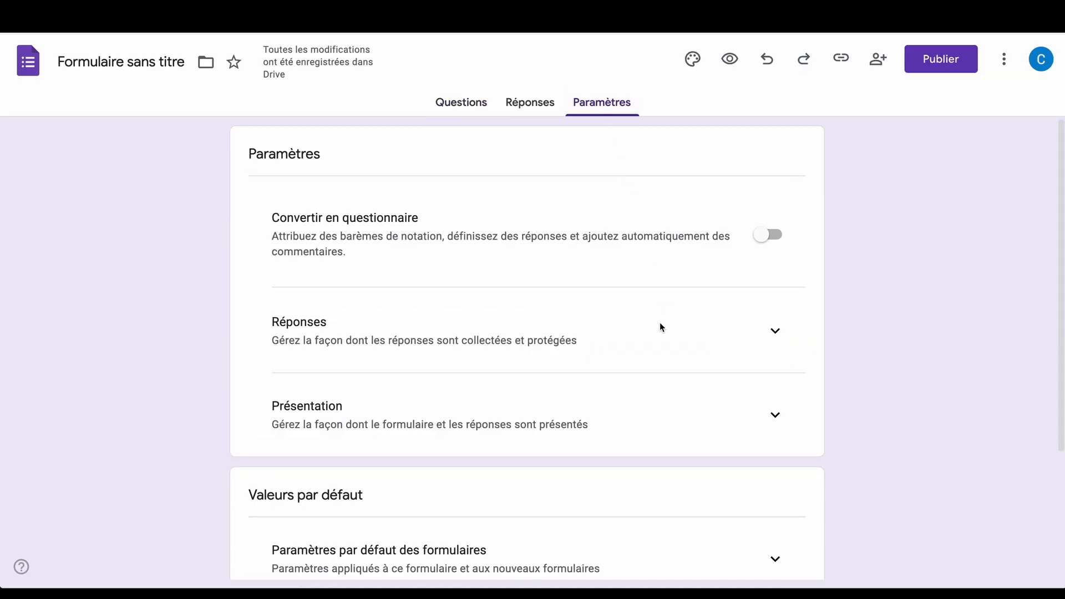
{"action": "scroll", "coordinate": [765, 266], "scroll_direction": "down", "scroll_amount": 2}
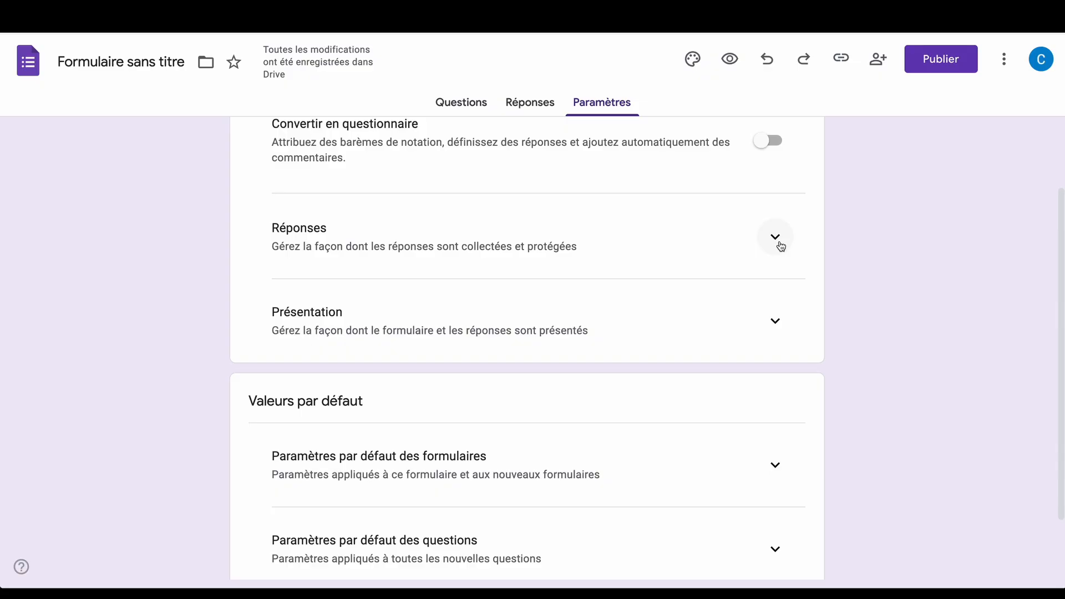
{"action": "left_click", "coordinate": [775, 239]}
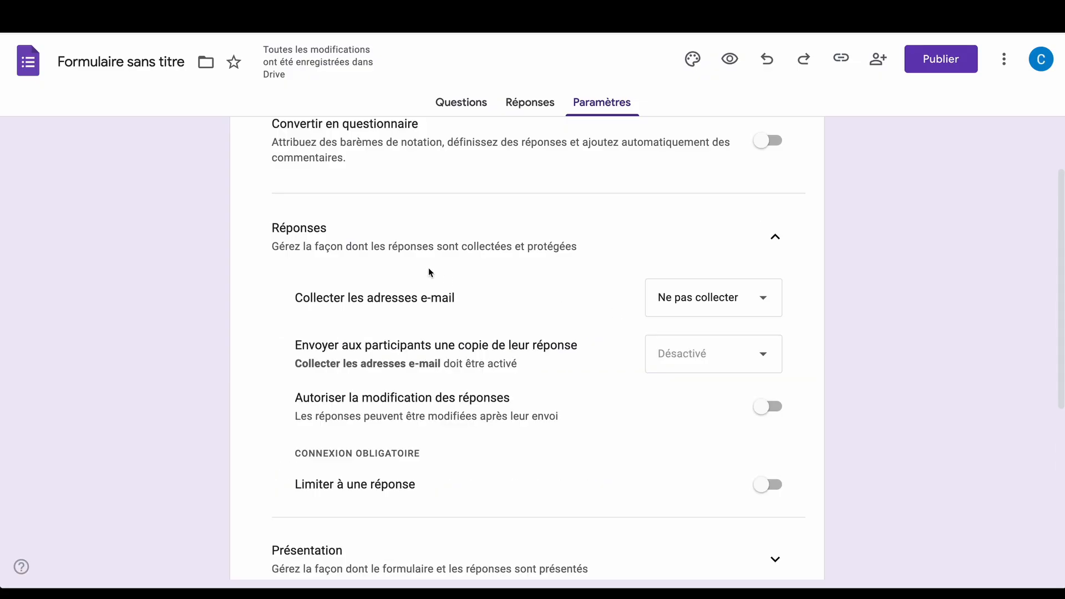
{"action": "left_click", "coordinate": [763, 297]}
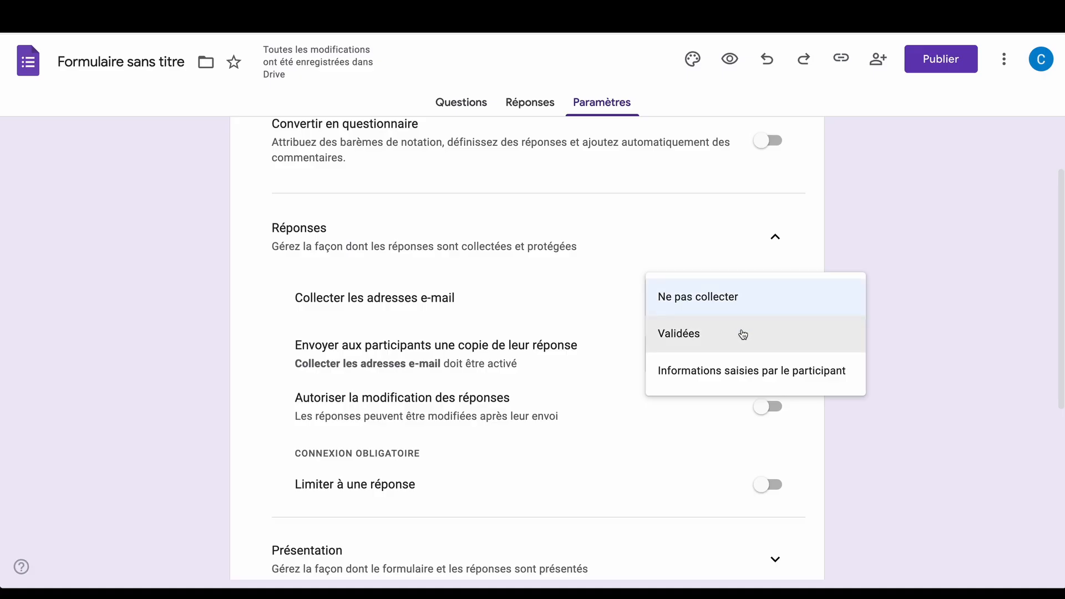
{"action": "left_click", "coordinate": [772, 373]}
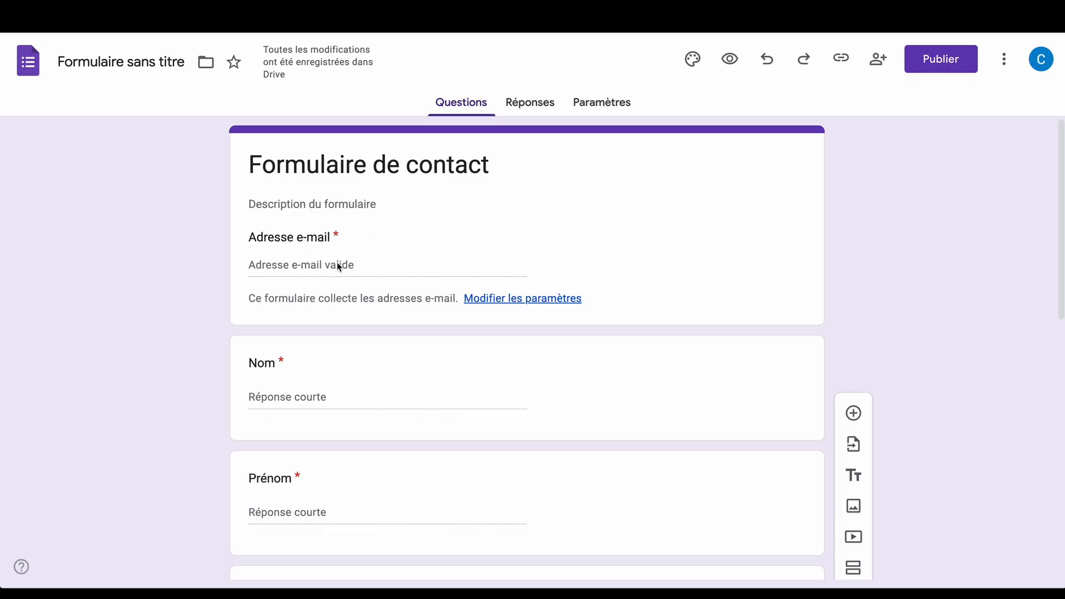
{"action": "scroll", "coordinate": [338, 265], "scroll_direction": "down", "scroll_amount": 4}
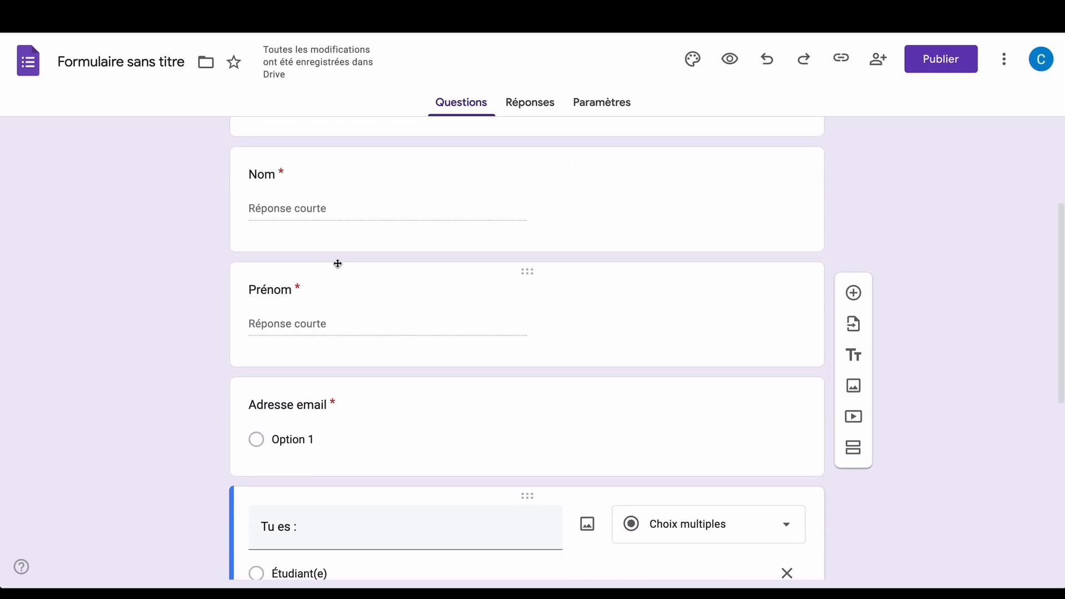
Set sending respondents a copy of their response to "Toujours" and allow responses to be edited after submission
{"action": "left_click", "coordinate": [614, 104]}
{"action": "scroll", "coordinate": [841, 338], "scroll_direction": "down", "scroll_amount": 4}
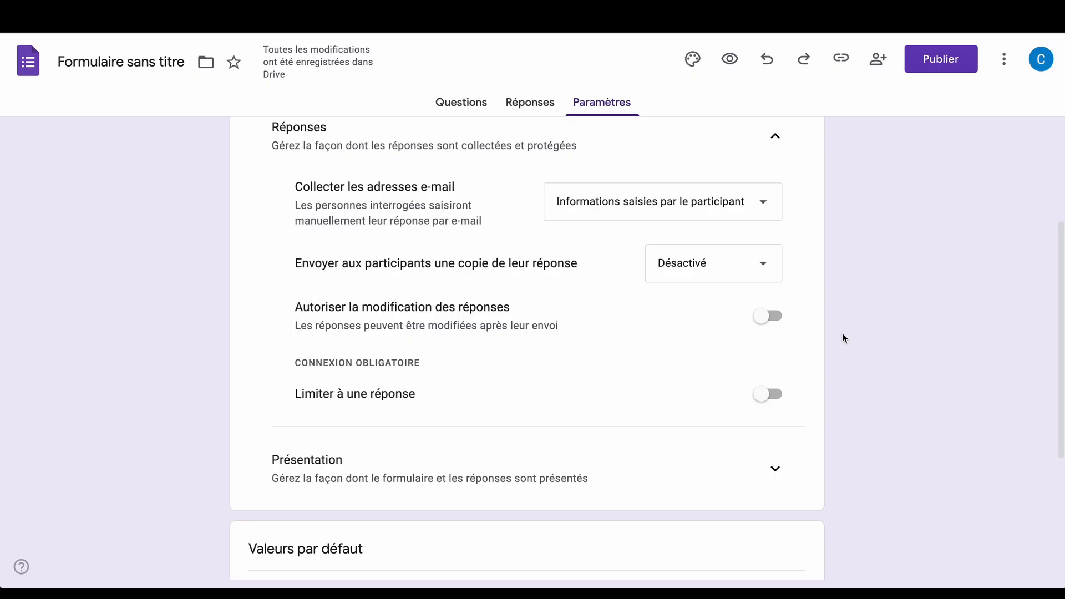
{"action": "left_click", "coordinate": [769, 270]}
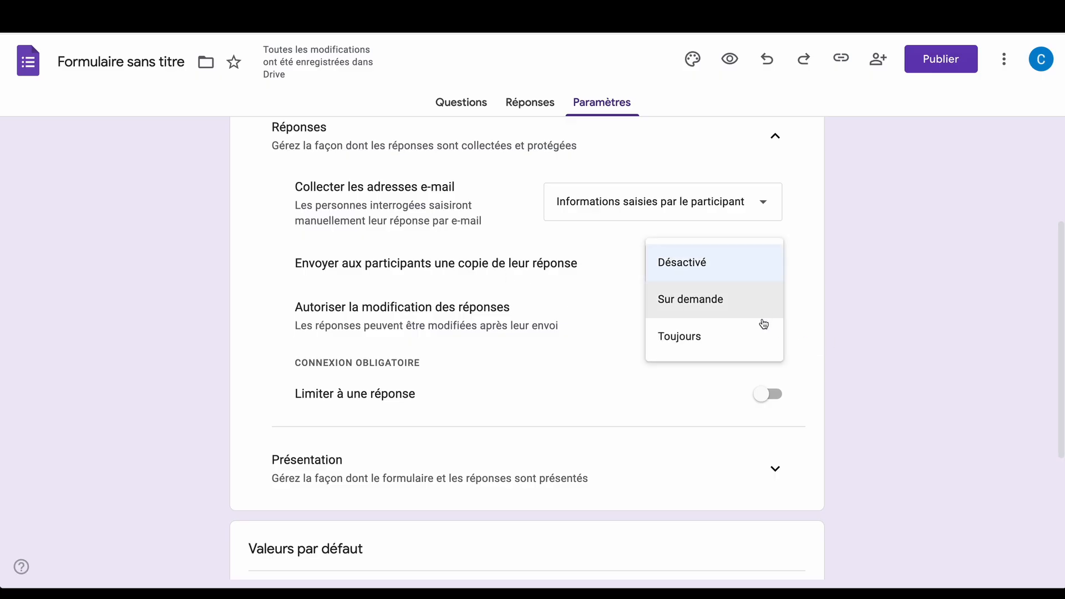
{"action": "left_click", "coordinate": [786, 284]}
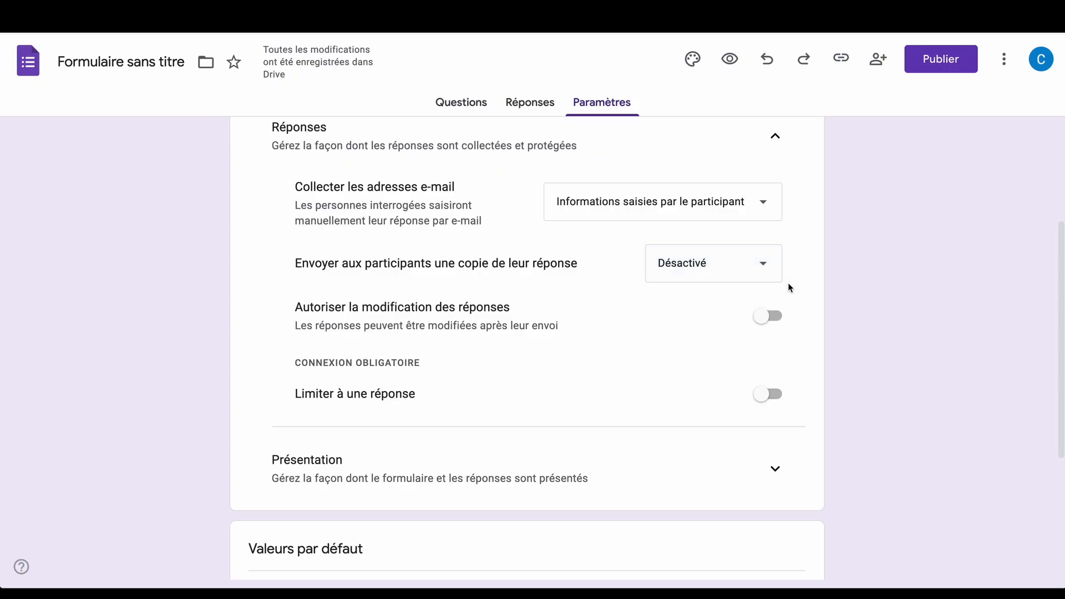
{"action": "scroll", "coordinate": [787, 282], "scroll_direction": "down", "scroll_amount": 2}
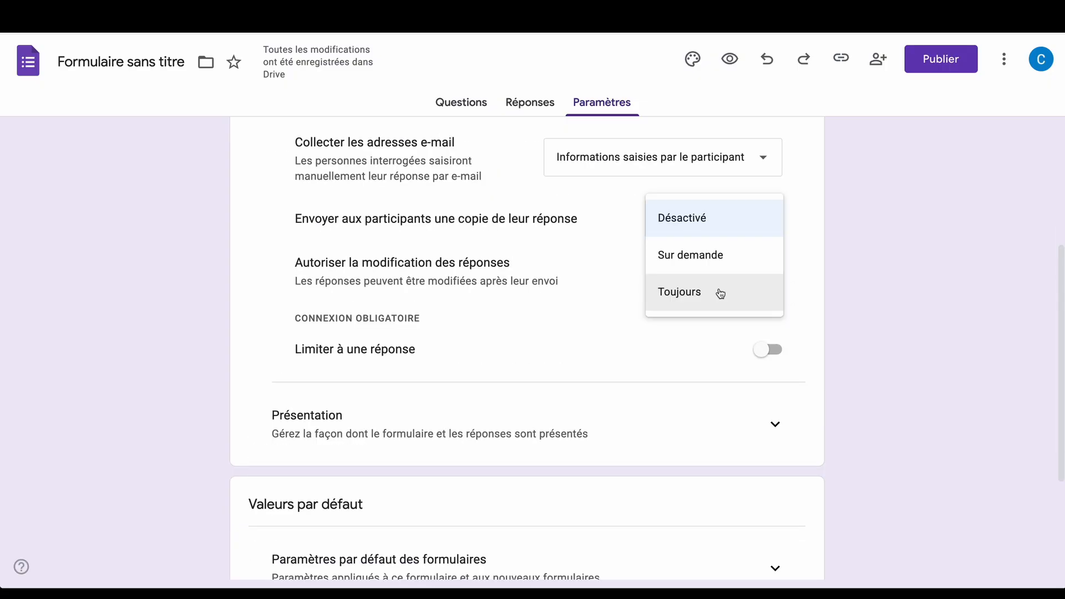
{"action": "left_click", "coordinate": [721, 293]}
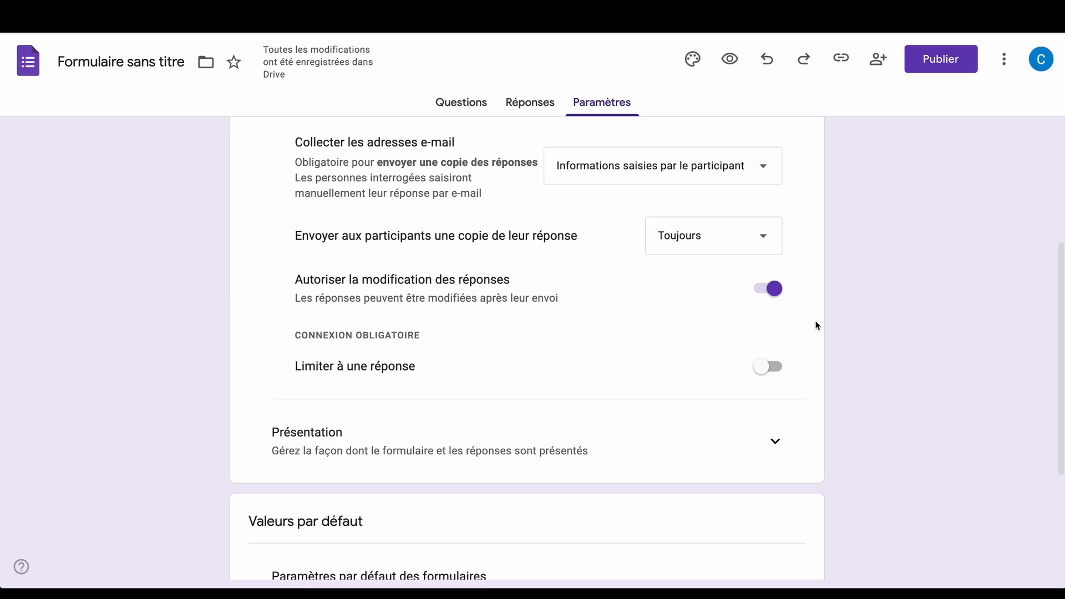
{"action": "scroll", "coordinate": [816, 326], "scroll_direction": "down", "scroll_amount": 2}
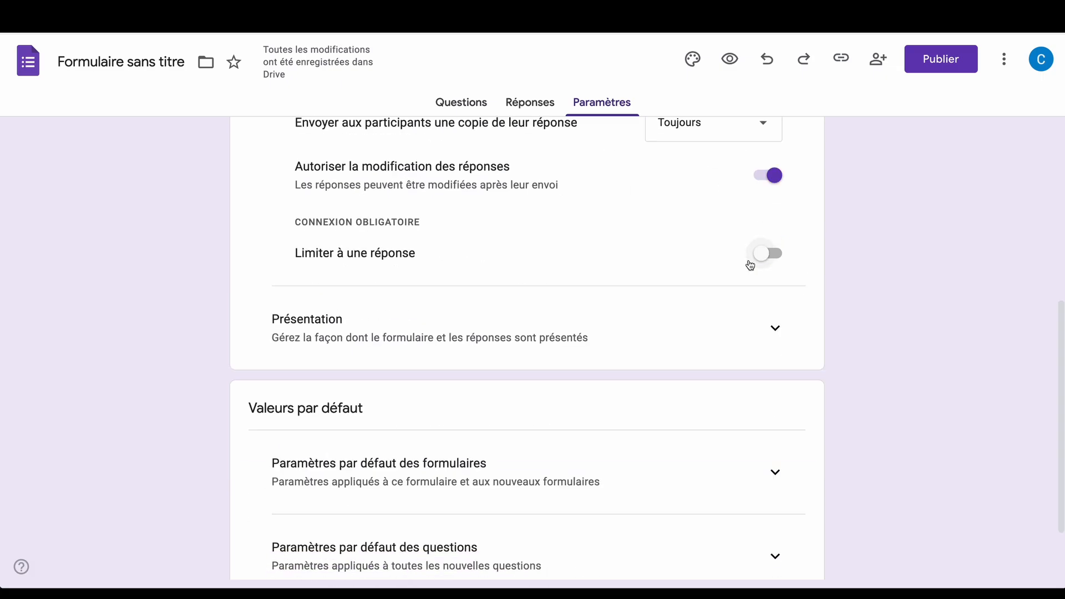
Set the confirmation message to "Merci d'avoir répondu à ce formulaire à bientôt !" and turn off the link for submitting another response
{"action": "left_click", "coordinate": [751, 298]}
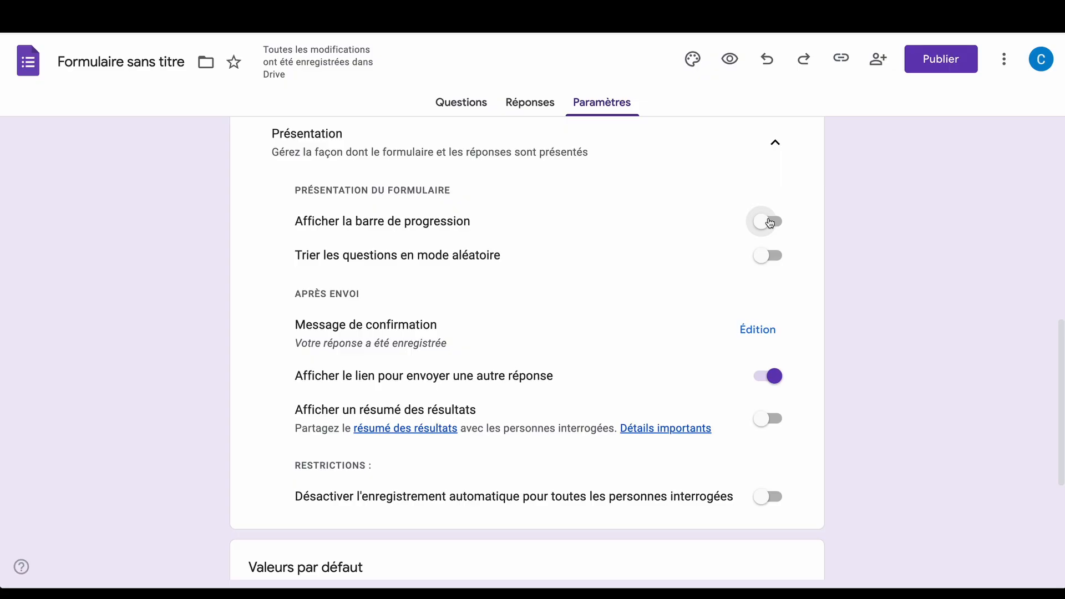
{"action": "scroll", "coordinate": [770, 223], "scroll_direction": "down", "scroll_amount": 2}
{"action": "left_click", "coordinate": [757, 247]}
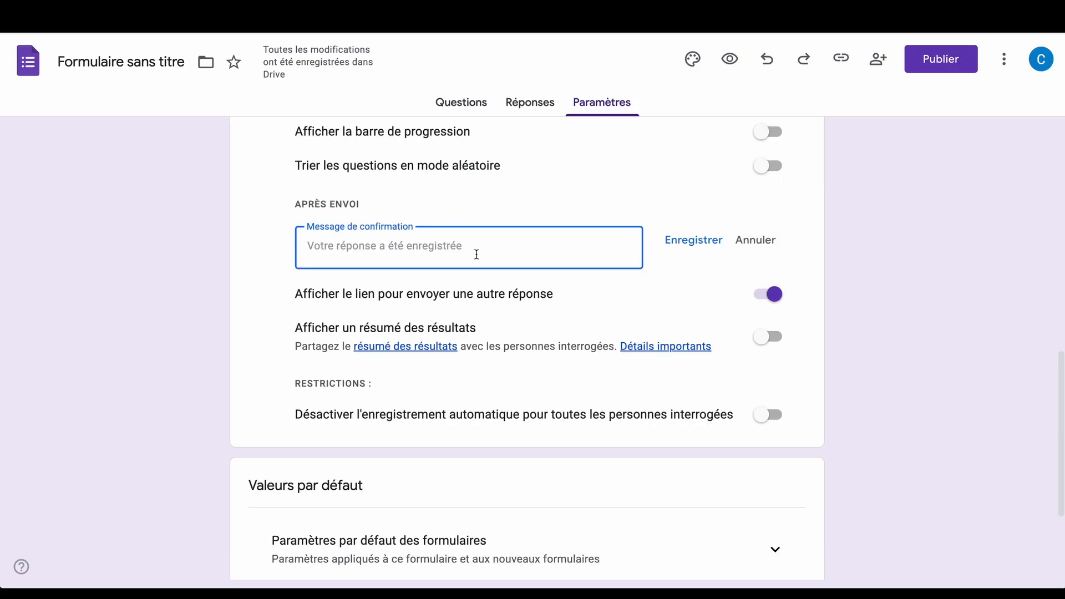
{"action": "type", "text": "Merci d'avoir répondu à ce formulaire à bientôt !"}
{"action": "left_click", "coordinate": [710, 242]}
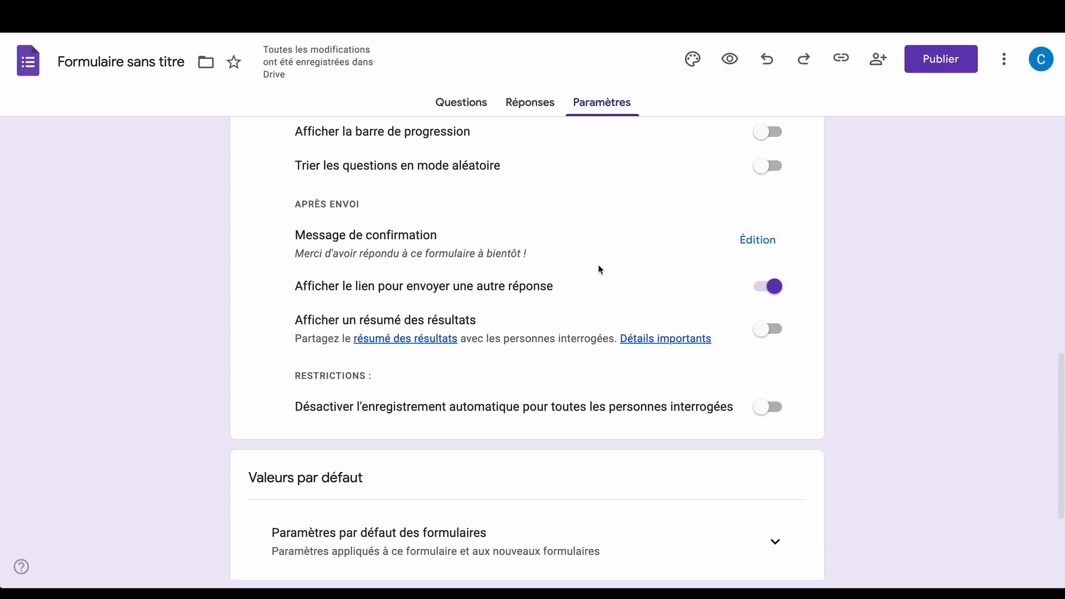
{"action": "left_click", "coordinate": [771, 286]}
Publish the form for all users with the link and shorten the respondent URL
{"action": "left_click", "coordinate": [949, 66]}
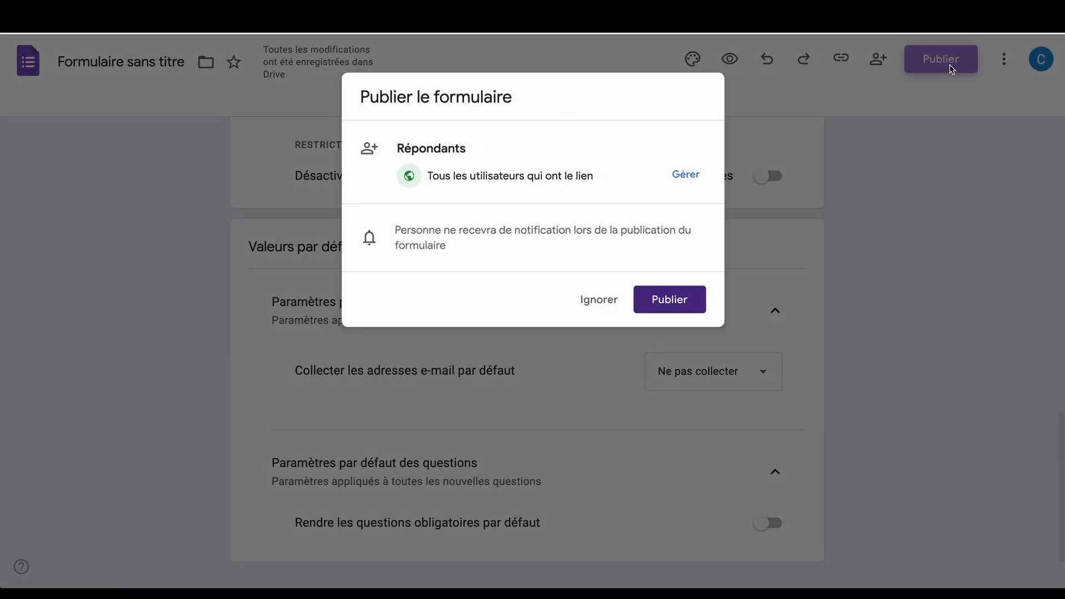
{"action": "left_click", "coordinate": [670, 300]}
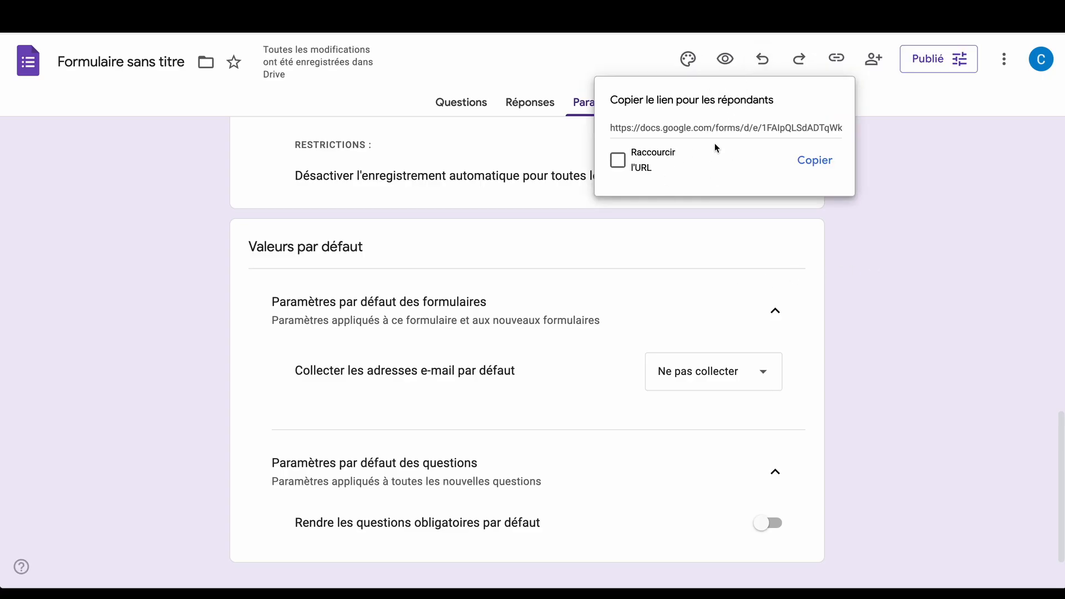
{"action": "left_click", "coordinate": [618, 160]}
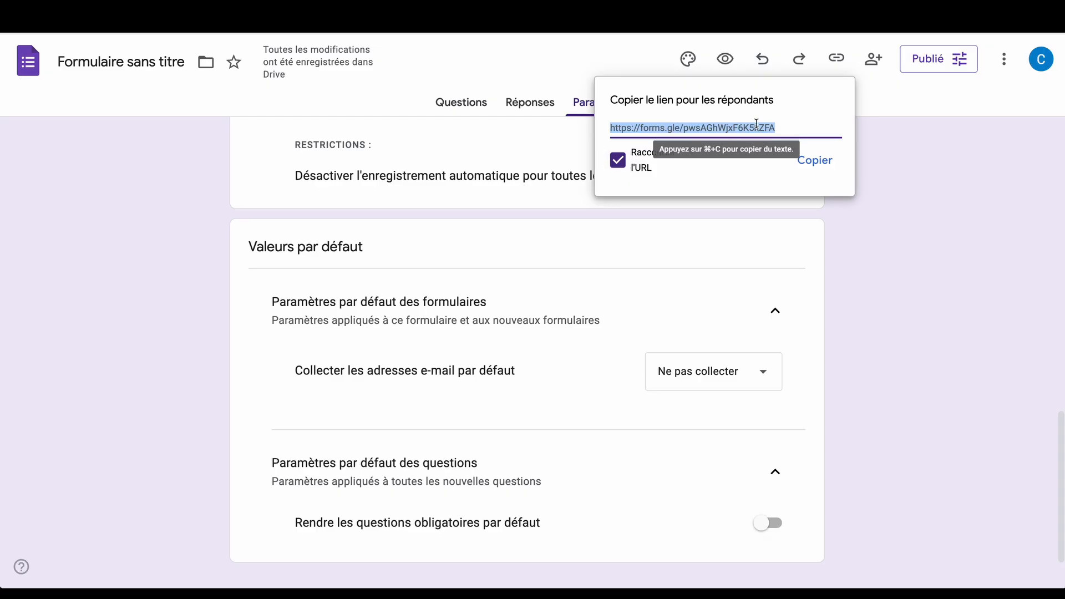
{"action": "left_click", "coordinate": [891, 138]}
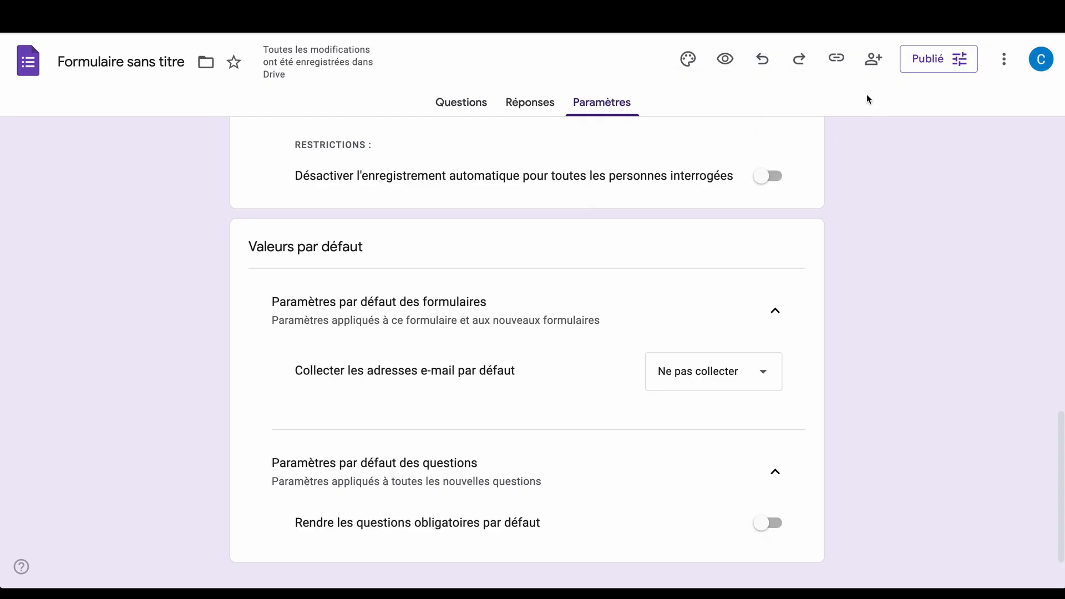
Reopen the form's respondent link and get its shortened URL for sharing
{"action": "left_click", "coordinate": [836, 62]}
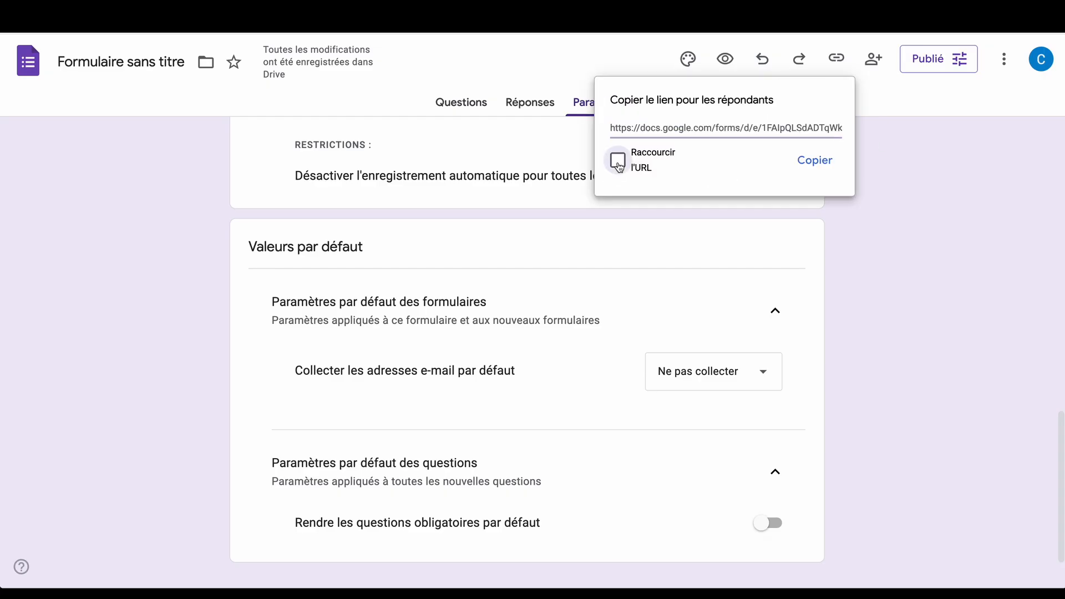
{"action": "left_click", "coordinate": [617, 160]}
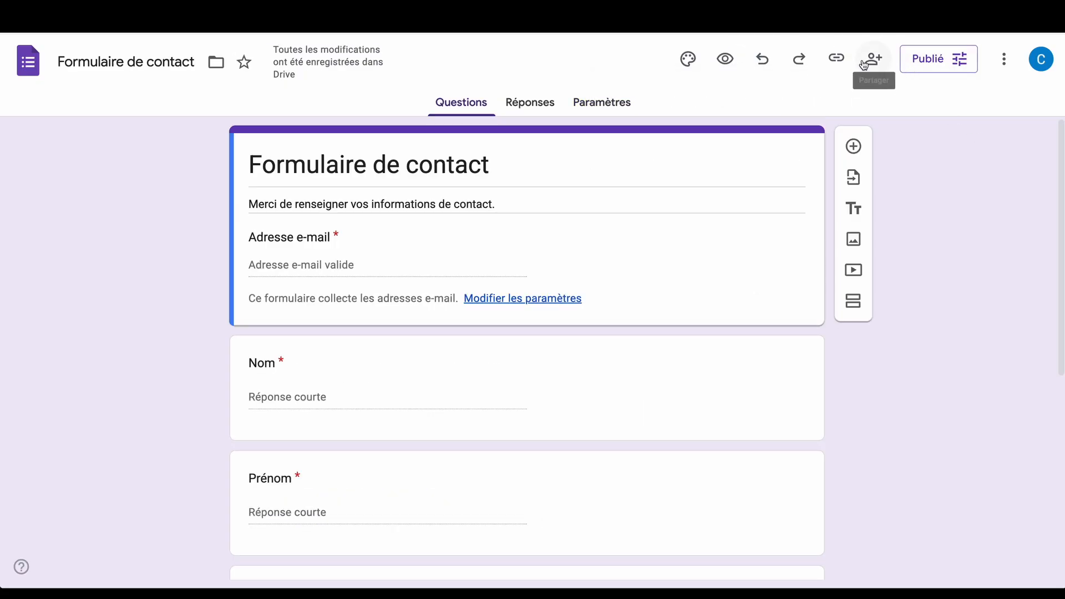
{"action": "left_click", "coordinate": [836, 59]}
{"action": "left_click", "coordinate": [617, 161]}
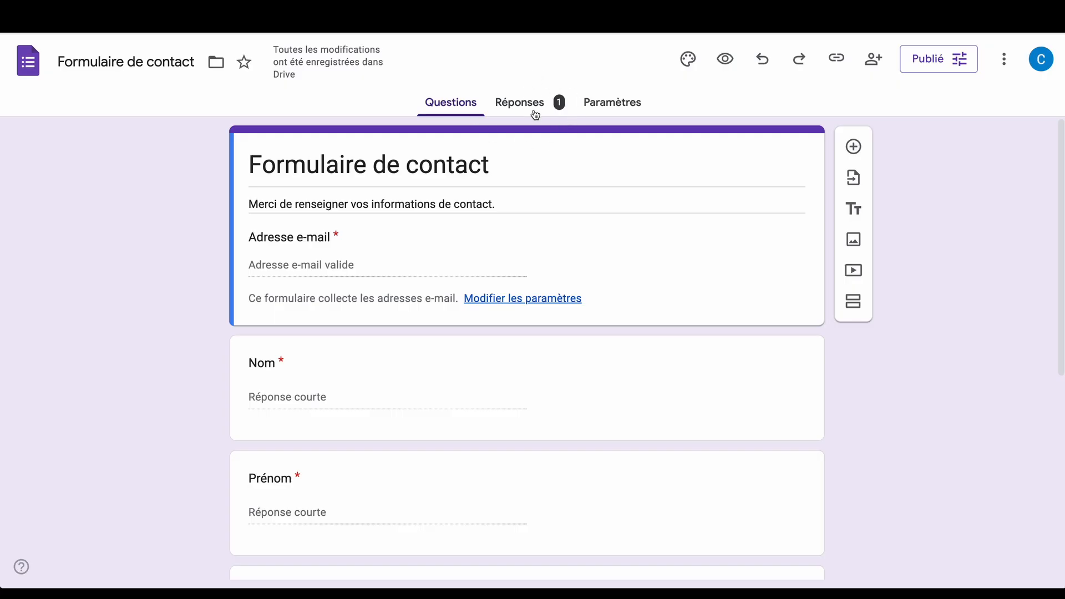
Review the response summary and the available response actions, and open the linked spreadsheet in Google Sheets
{"action": "left_click", "coordinate": [535, 109]}
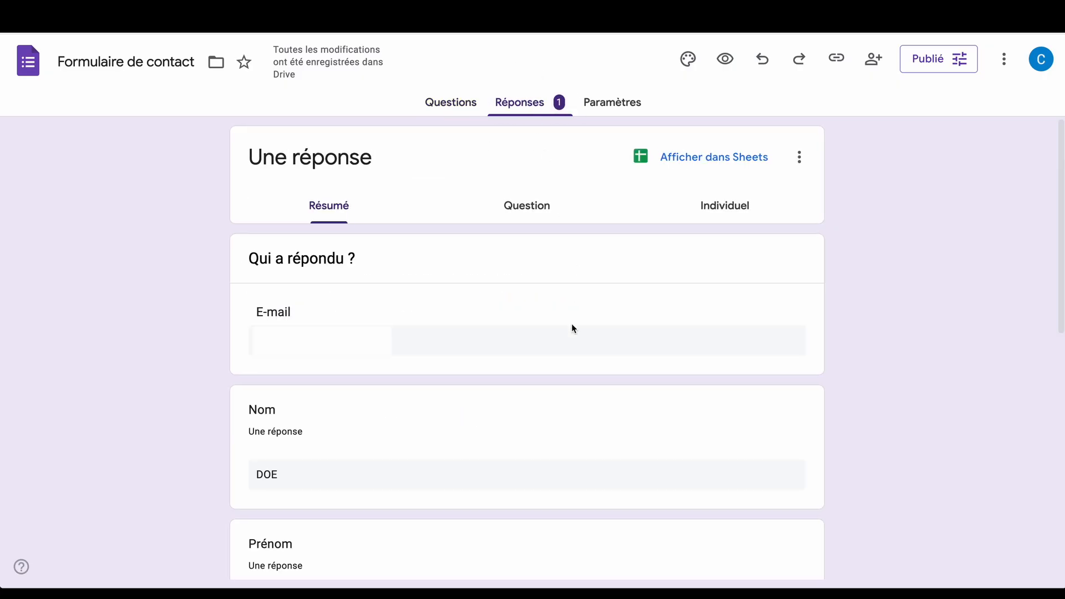
{"action": "scroll", "coordinate": [572, 326], "scroll_direction": "down", "scroll_amount": 6}
{"action": "scroll", "coordinate": [573, 325], "scroll_direction": "up", "scroll_amount": 10}
{"action": "left_click", "coordinate": [804, 158]}
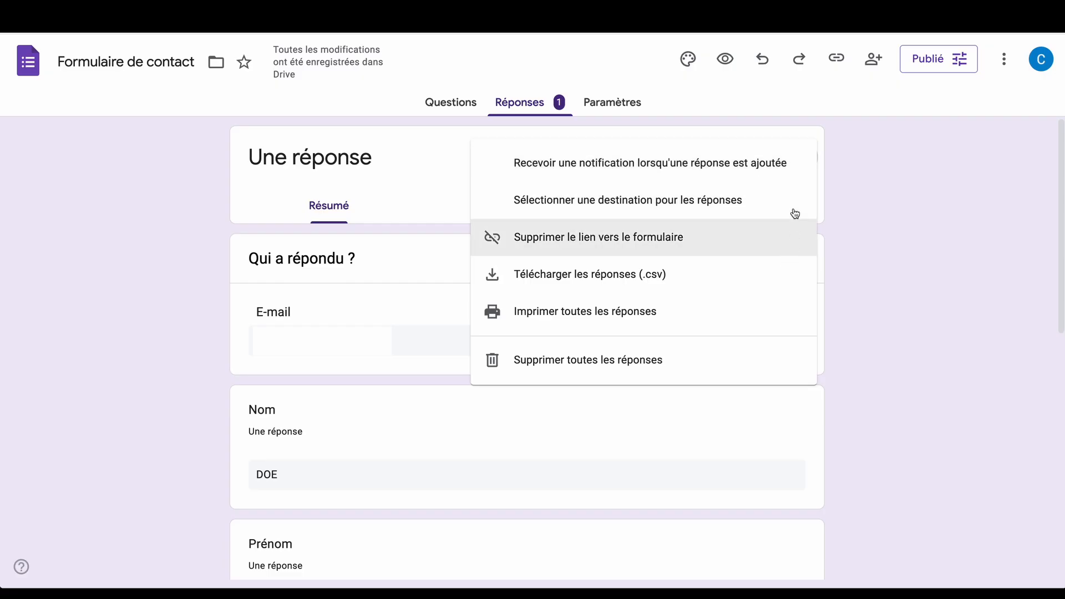
{"action": "left_click", "coordinate": [880, 267]}
{"action": "left_click", "coordinate": [714, 160]}
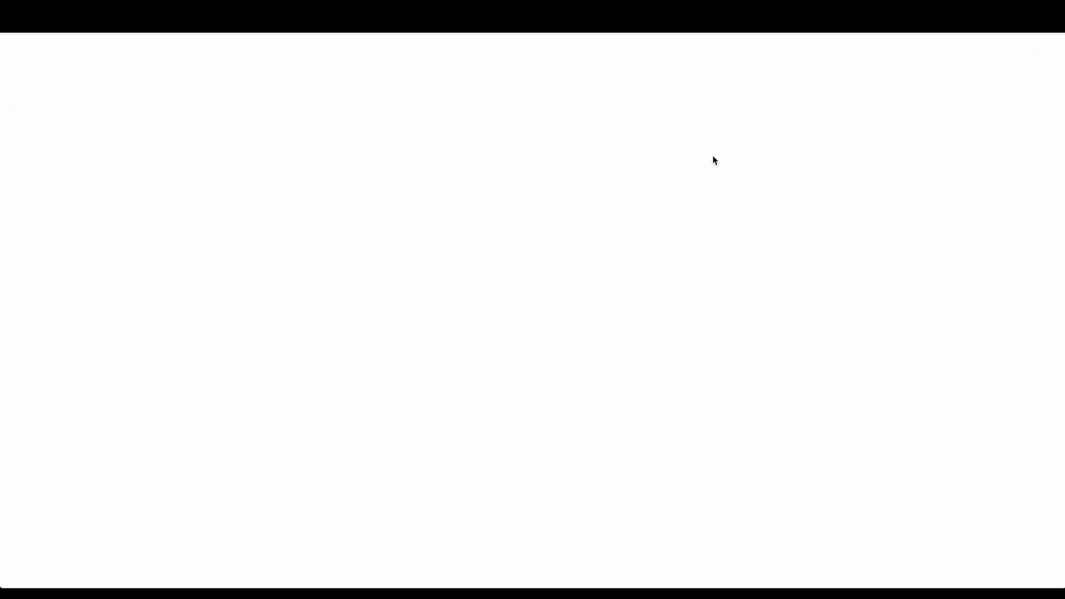